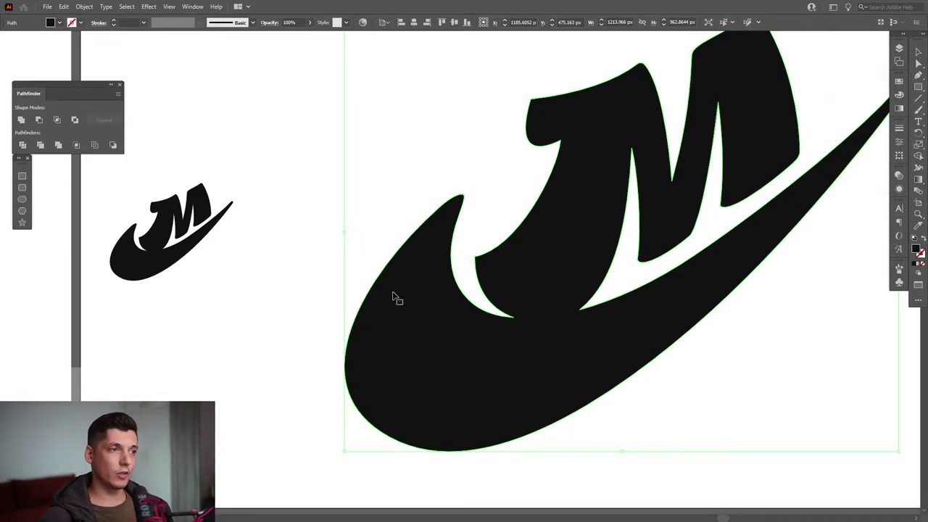
# Shift the small M logo about 216 px right, then pan over to the large M logo
pyautogui.moveTo(163, 217); pyautogui.dragTo(252, 226)
pyautogui.moveTo(648, 266); pyautogui.dragTo(499, 273)
# Apply a Pixelate > Mezzotint effect with Coarse Dots type to the large M logo
pyautogui.click(499, 271)
pyautogui.click(150, 7)
pyautogui.moveTo(195, 193)
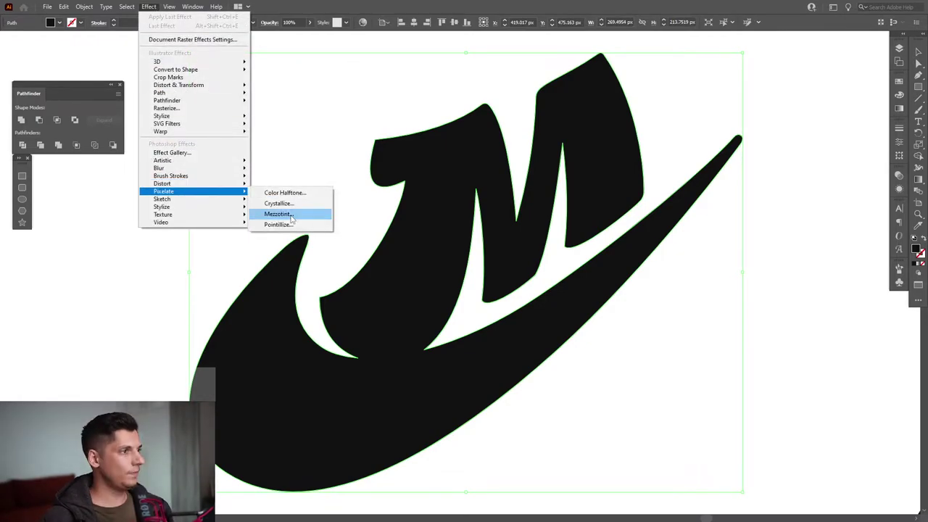
pyautogui.click(277, 214)
pyautogui.moveTo(754, 171); pyautogui.dragTo(780, 176)
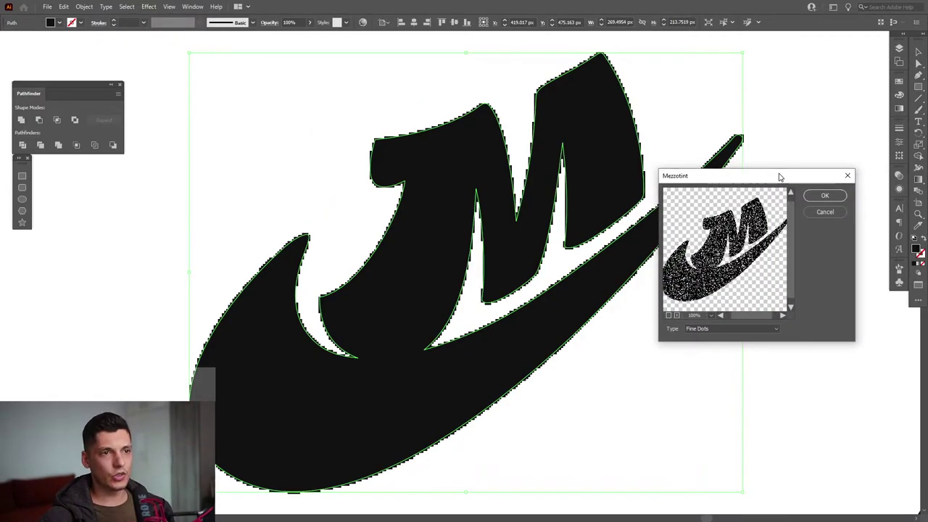
pyautogui.click(710, 330)
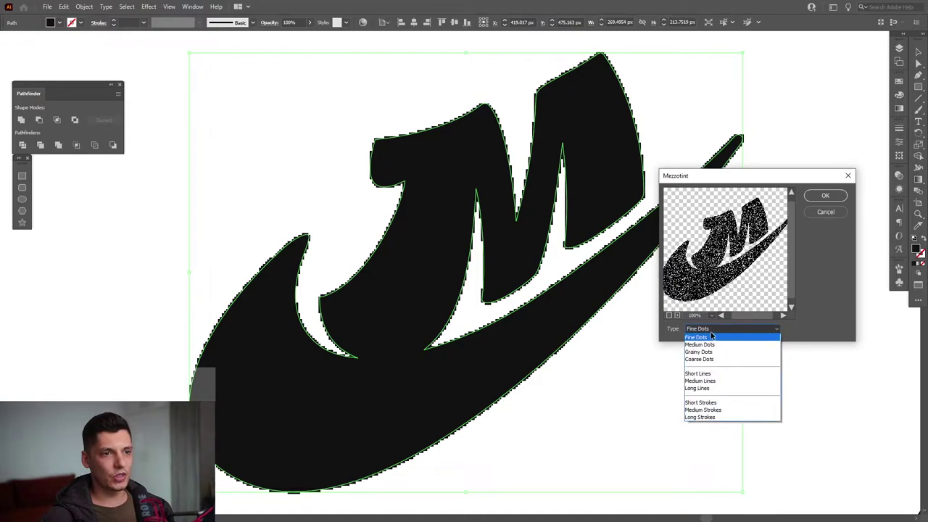
pyautogui.click(710, 345)
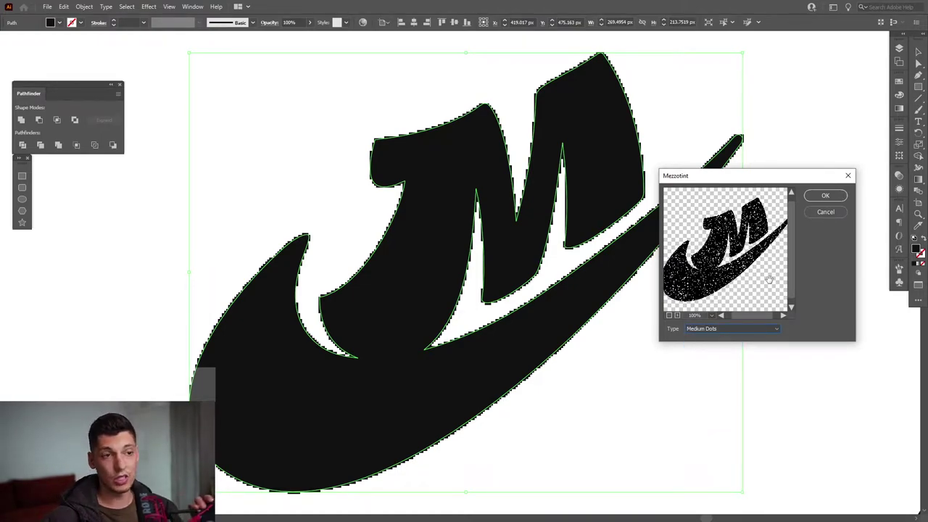
pyautogui.click(706, 327)
pyautogui.click(707, 355)
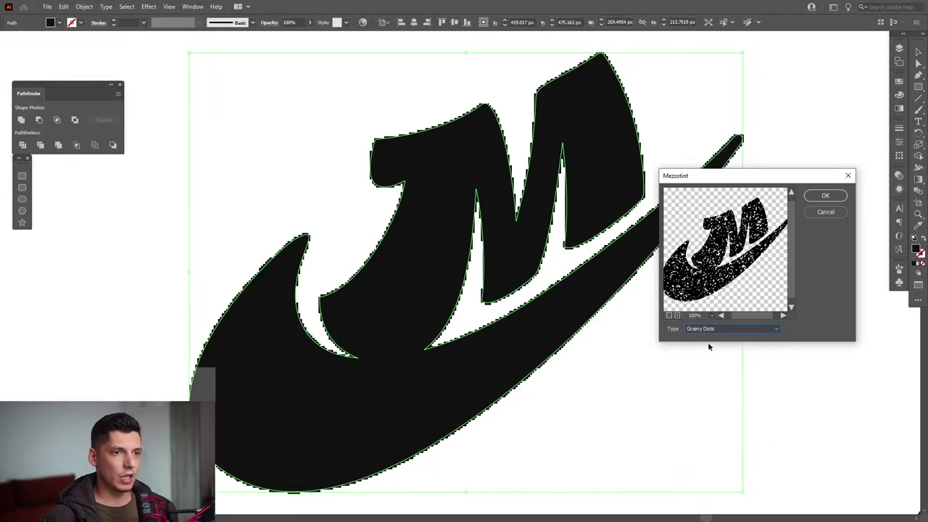
pyautogui.press('Down')
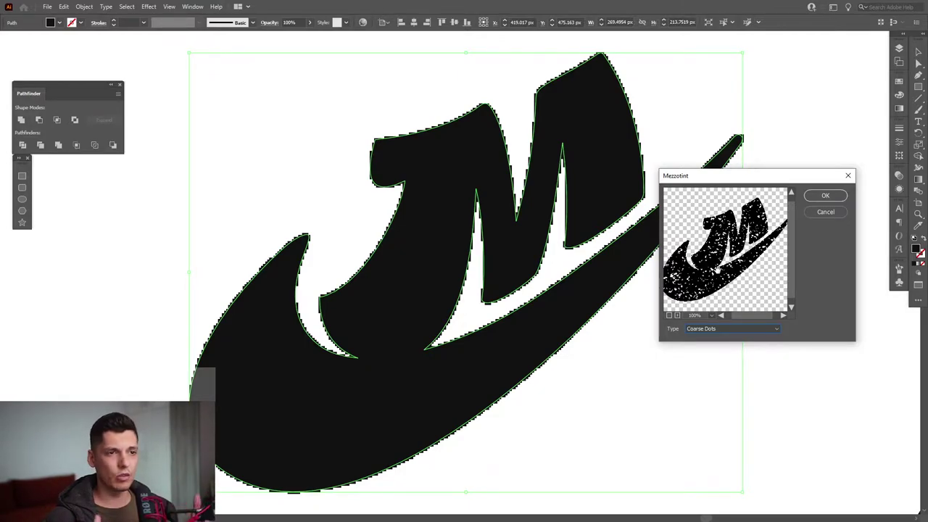
pyautogui.click(819, 198)
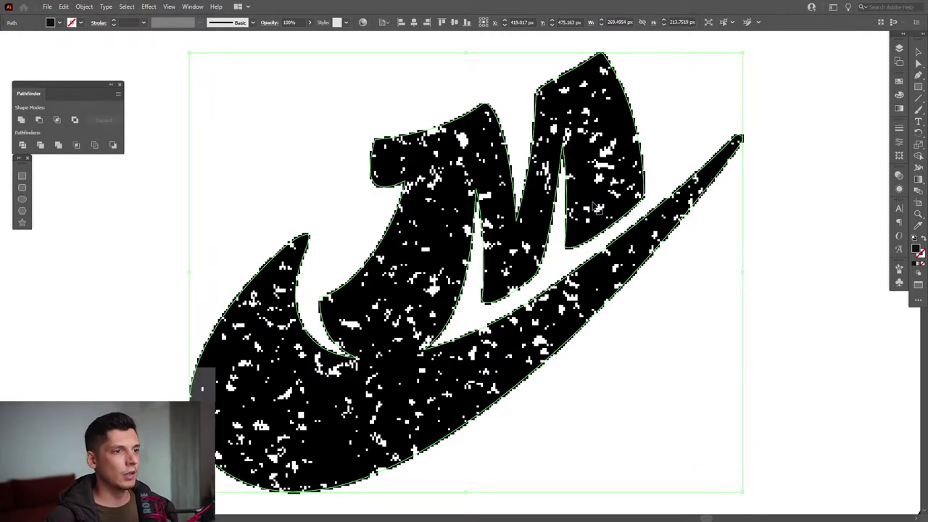
# Expand the speckled logo's appearance into an embedded image and Image Trace it with the Default preset
pyautogui.click(84, 6)
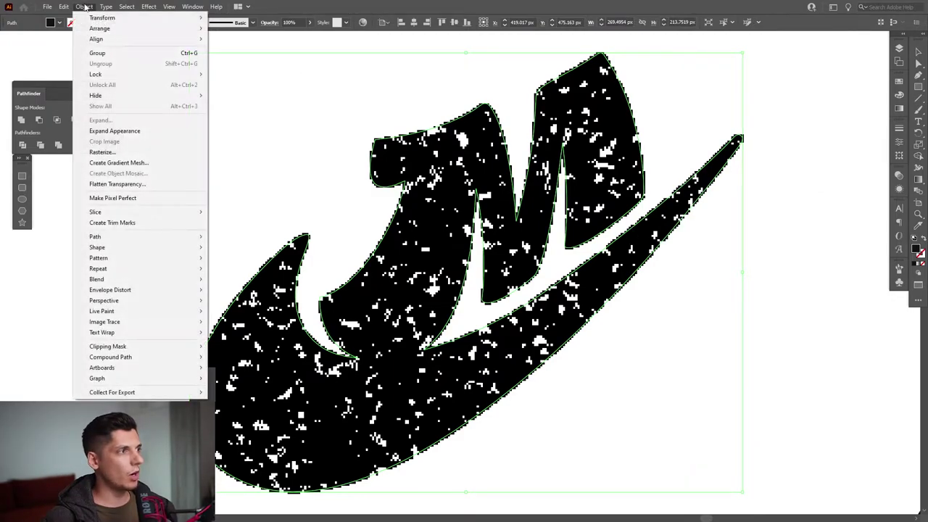
pyautogui.click(122, 132)
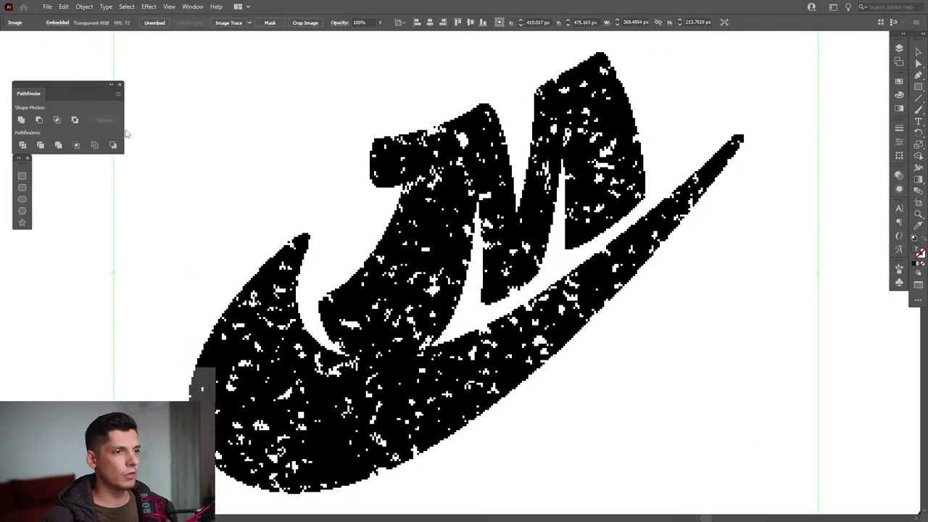
pyautogui.click(227, 23)
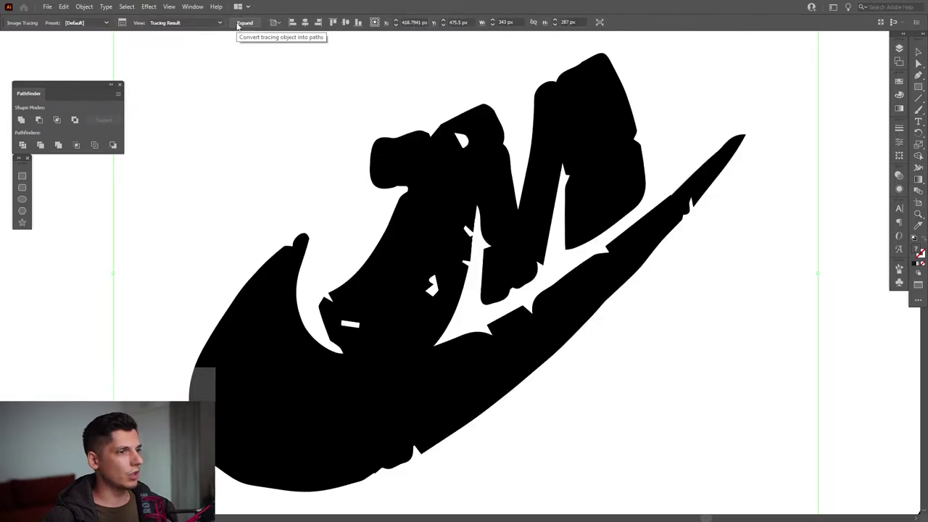
# In the advanced Image Trace settings, set Threshold to 188 and Paths to 76%
pyautogui.click(122, 24)
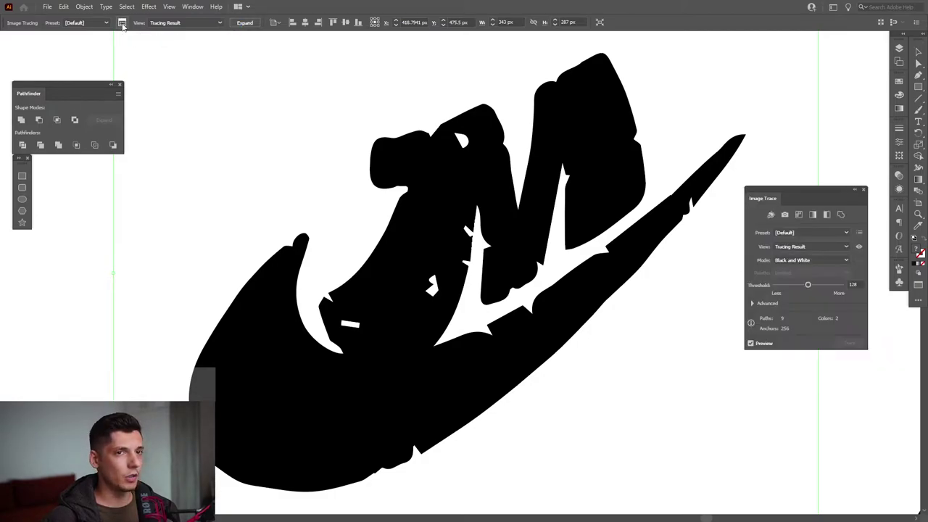
pyautogui.click(753, 304)
pyautogui.moveTo(795, 193); pyautogui.dragTo(813, 115)
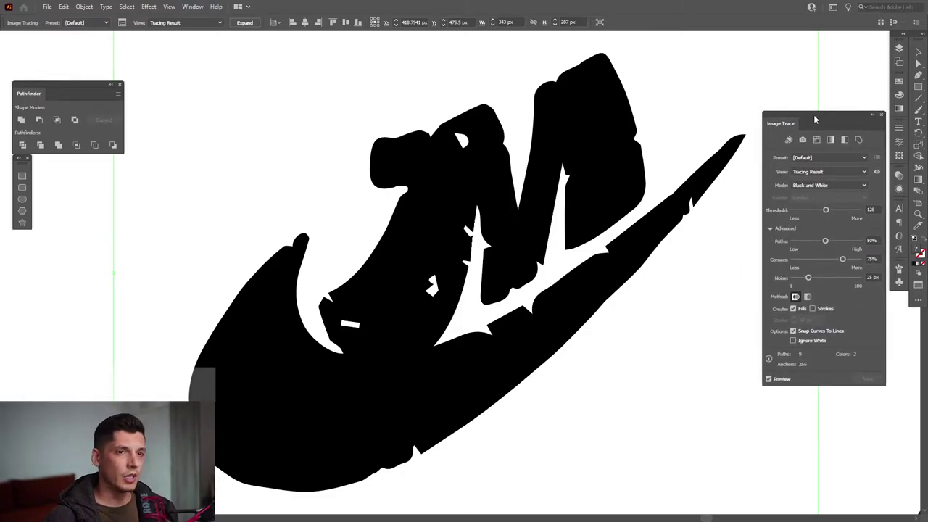
pyautogui.moveTo(809, 211)
pyautogui.mouseDown()
pyautogui.moveTo(852, 212)
pyautogui.moveTo(842, 212)
pyautogui.mouseUp()
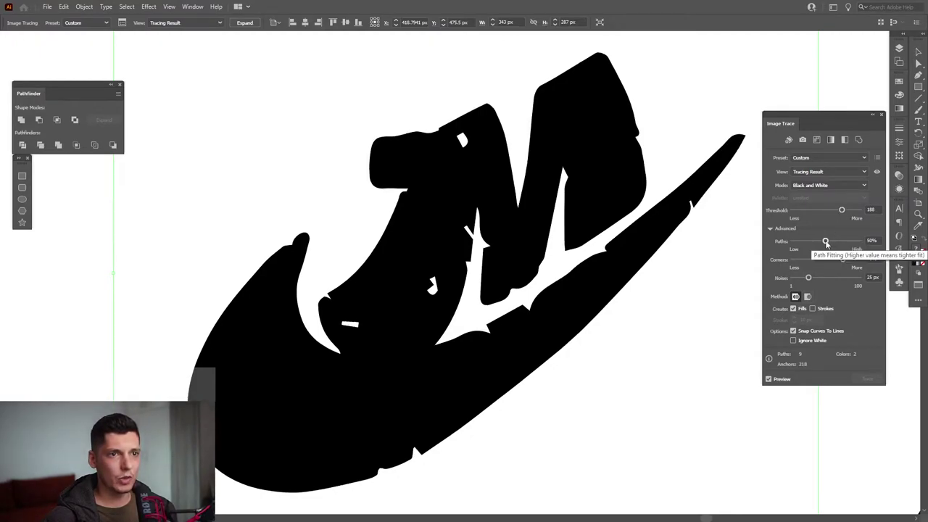
pyautogui.moveTo(826, 241); pyautogui.dragTo(859, 241)
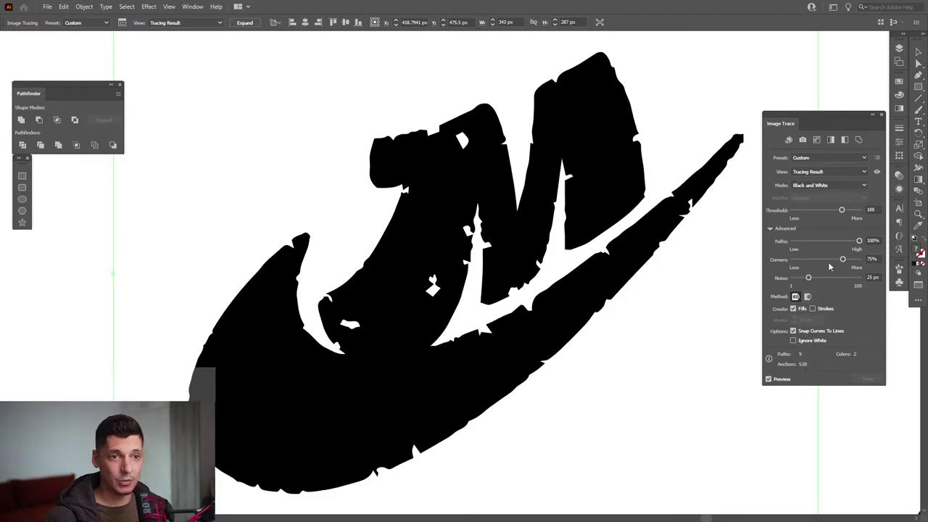
pyautogui.moveTo(859, 242); pyautogui.dragTo(817, 245)
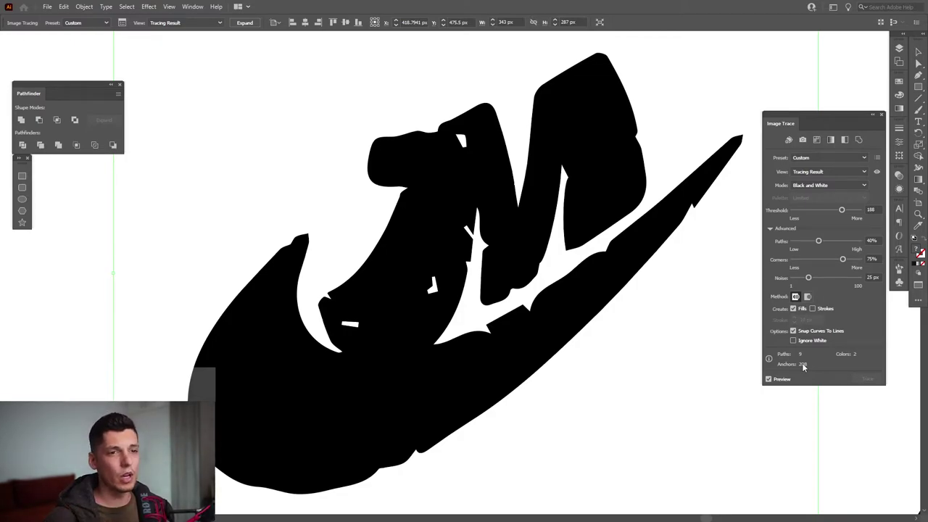
pyautogui.moveTo(818, 241); pyautogui.dragTo(840, 241)
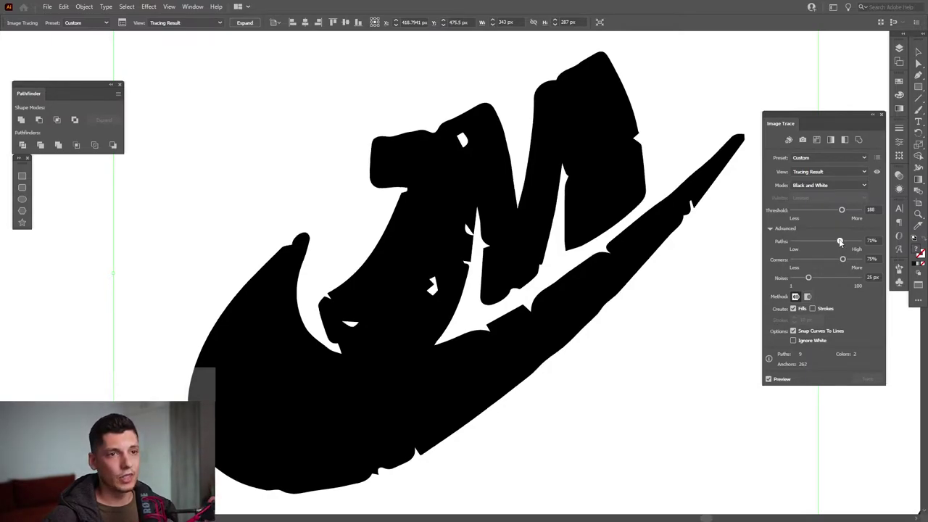
pyautogui.moveTo(840, 242)
pyautogui.mouseDown()
pyautogui.moveTo(838, 262)
pyautogui.moveTo(811, 263)
pyautogui.moveTo(853, 263)
pyautogui.moveTo(821, 262)
pyautogui.mouseUp()
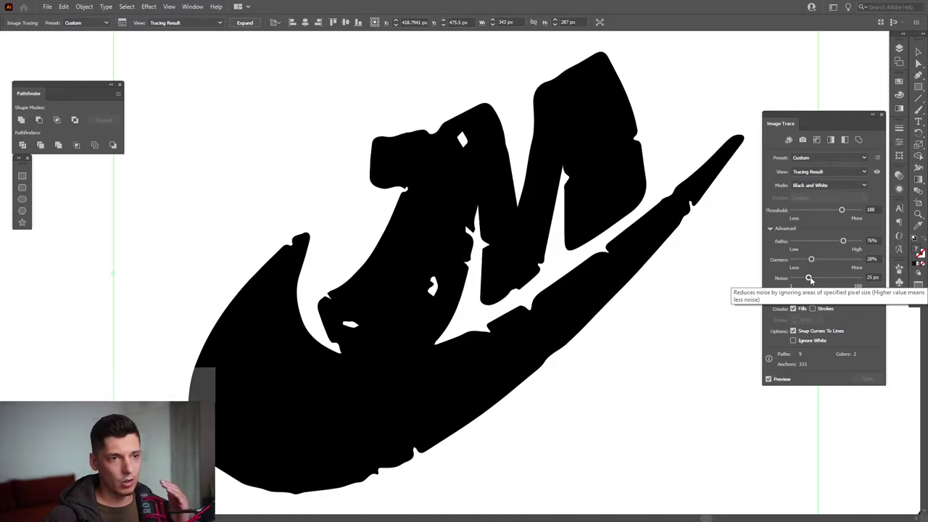
# Drop the trace Noise low, then nudge it back up so fewer white specks remain
pyautogui.moveTo(810, 277)
pyautogui.mouseDown()
pyautogui.moveTo(843, 281)
pyautogui.moveTo(790, 278)
pyautogui.mouseUp()
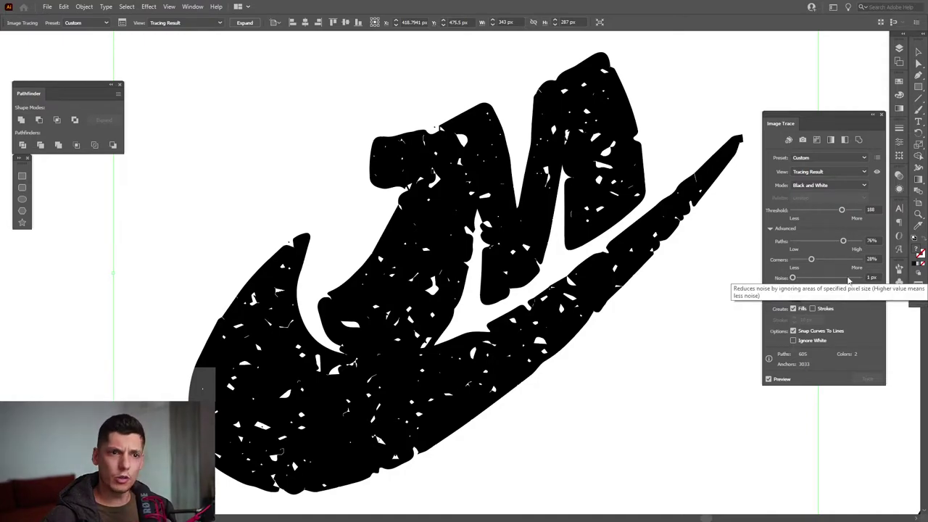
pyautogui.moveTo(793, 280); pyautogui.dragTo(796, 278)
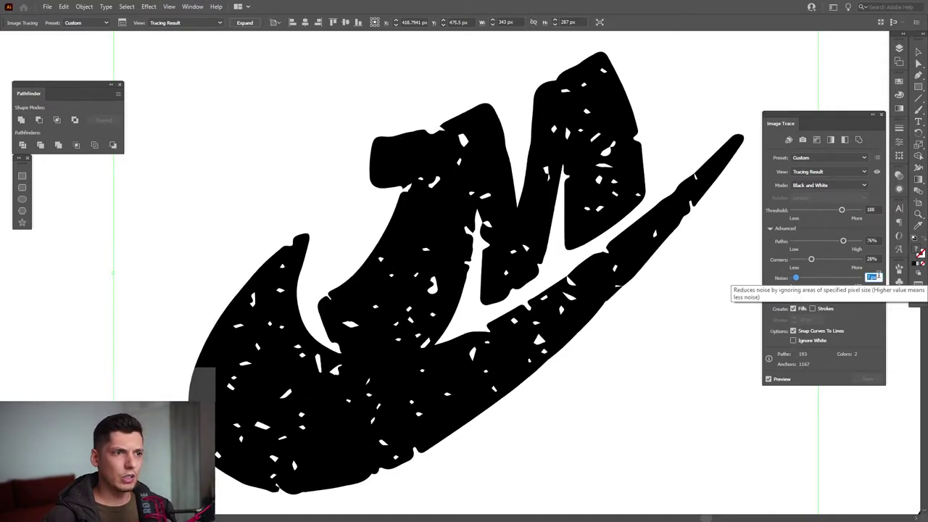
pyautogui.press('Up')
pyautogui.press('Up')
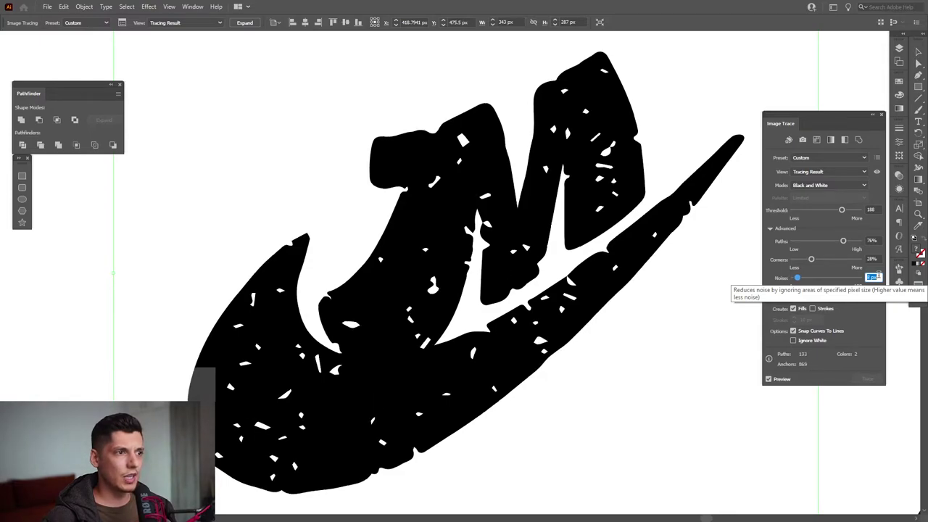
pyautogui.press('Up')
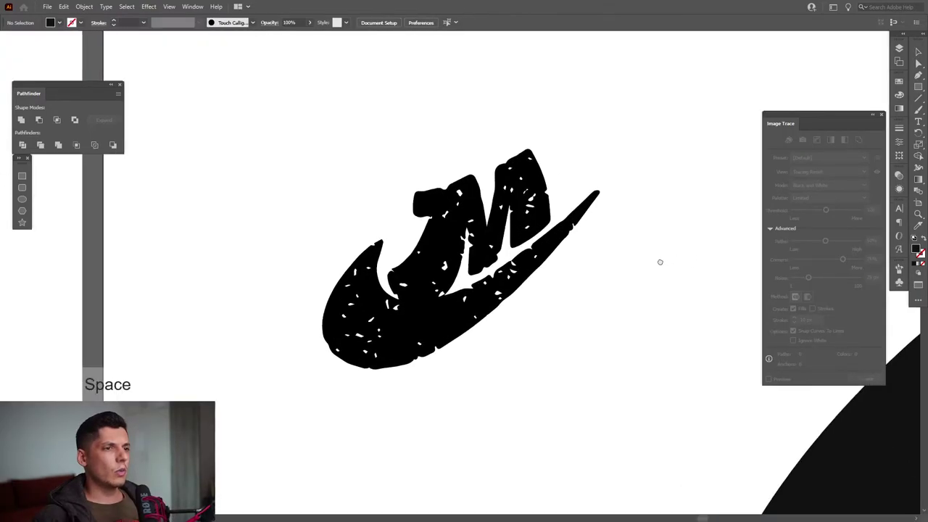
# Toggle Ignore White, move the coarse-holed trace above the artboard, and expand it into a vector group
pyautogui.moveTo(659, 260); pyautogui.dragTo(653, 261)
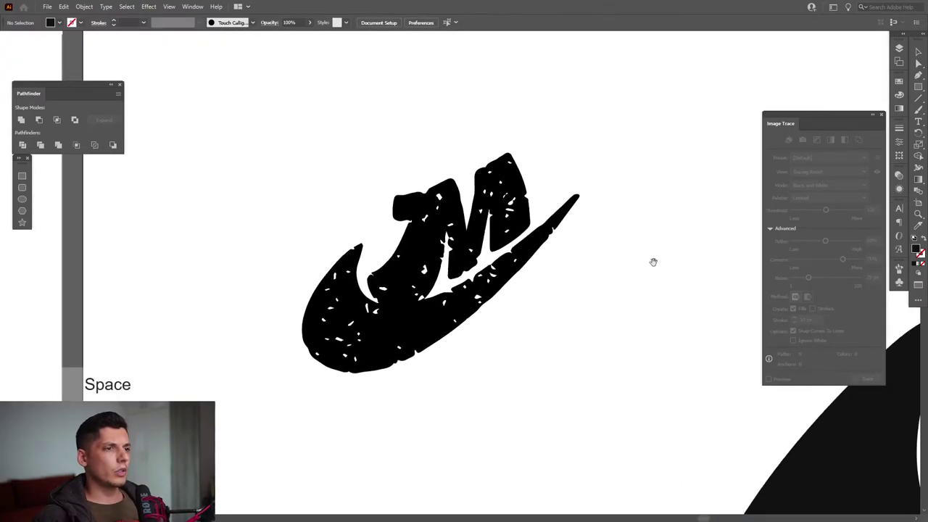
pyautogui.click(490, 305)
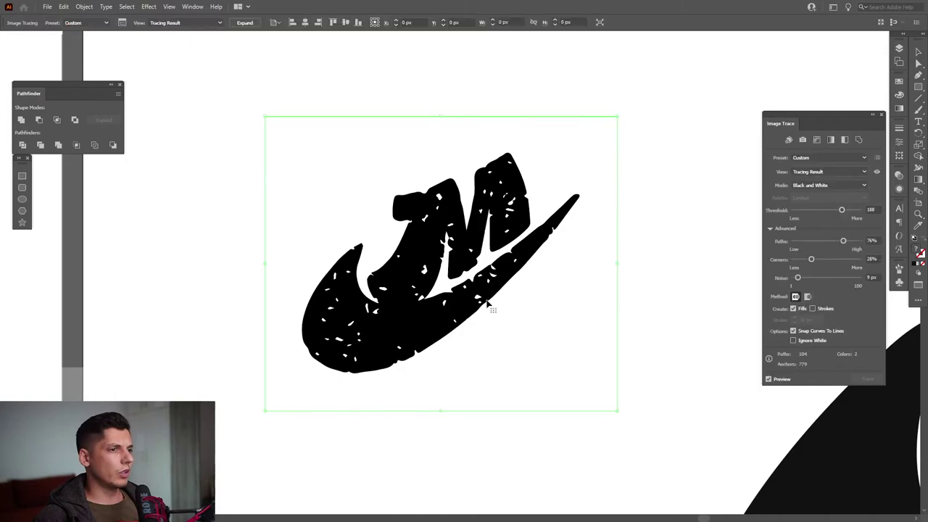
pyautogui.click(793, 341)
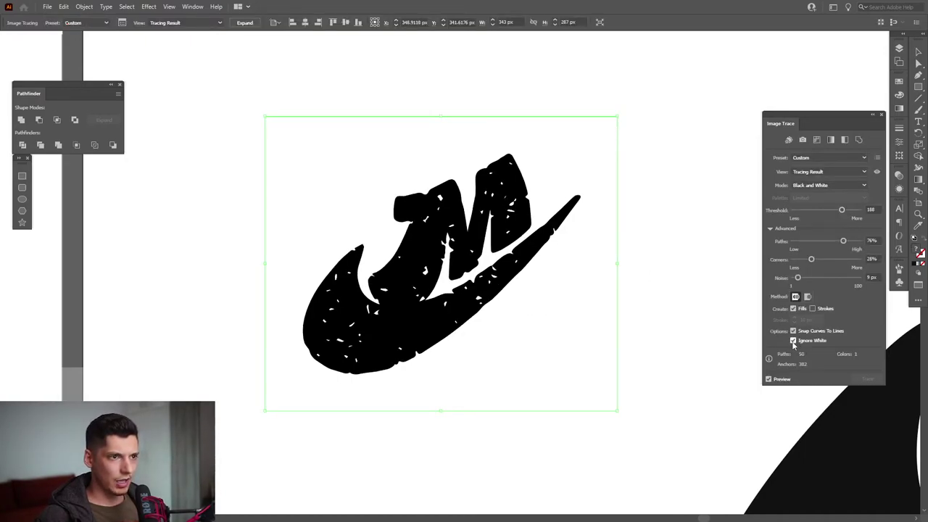
pyautogui.scroll(-3, 793, 345)
pyautogui.moveTo(509, 244)
pyautogui.mouseDown()
pyautogui.moveTo(518, 137)
pyautogui.moveTo(508, 140)
pyautogui.mouseUp()
pyautogui.scroll(3, 508, 139)
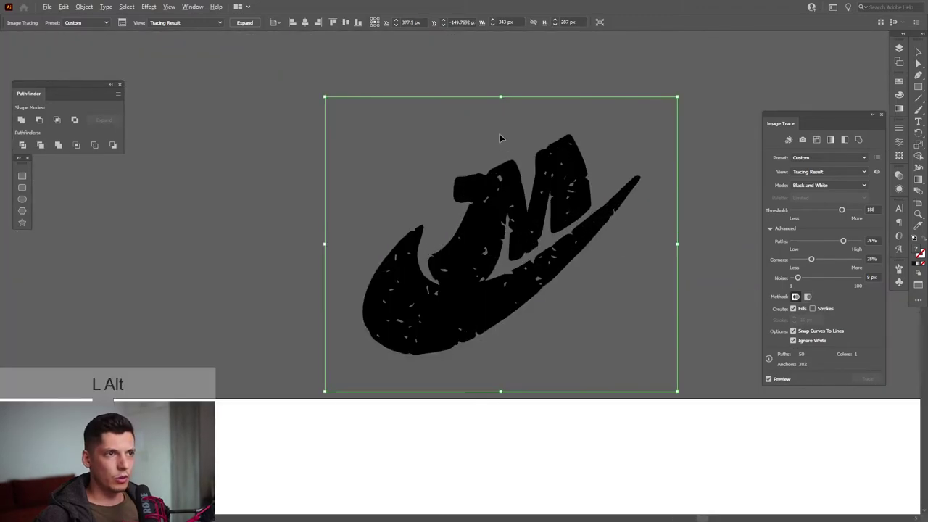
pyautogui.click(793, 341)
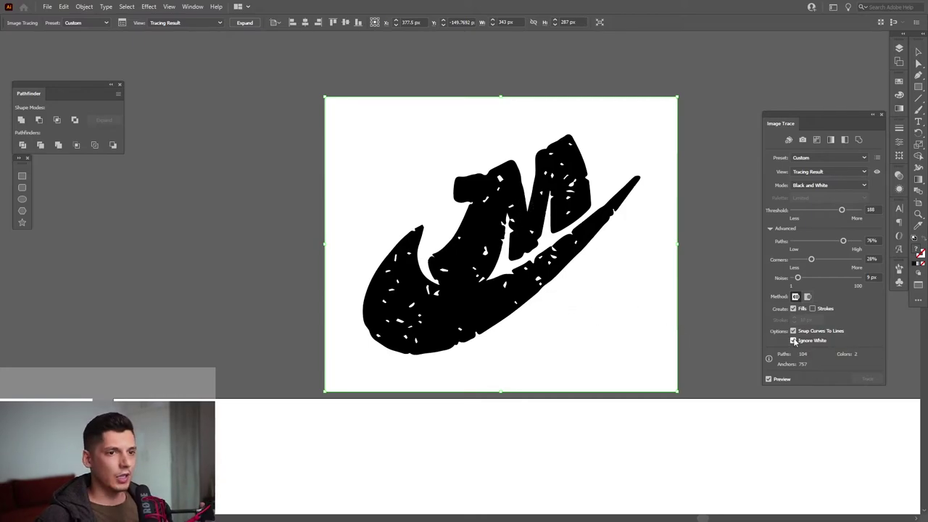
pyautogui.click(244, 23)
# Move the holed logo out of the way and select the large smooth M logo
pyautogui.scroll(-2, 547, 283)
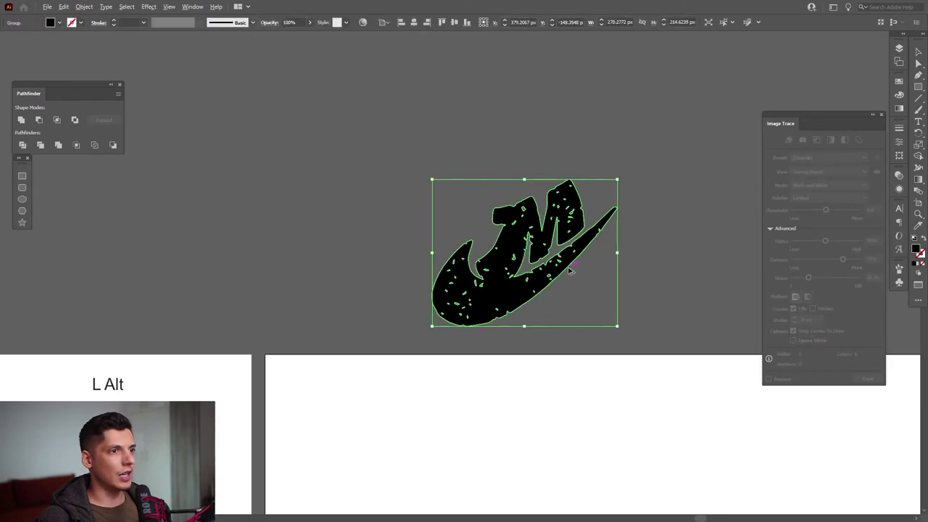
pyautogui.moveTo(568, 281); pyautogui.dragTo(560, 204)
pyautogui.scroll(-2, 560, 204)
pyautogui.scroll(-1, 557, 234)
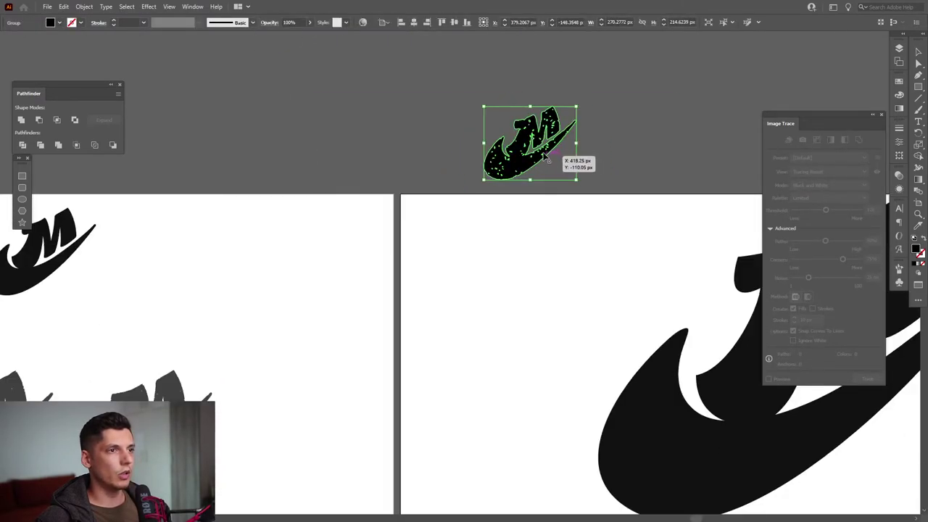
pyautogui.scroll(4, 556, 182)
pyautogui.moveTo(596, 270); pyautogui.dragTo(598, 274)
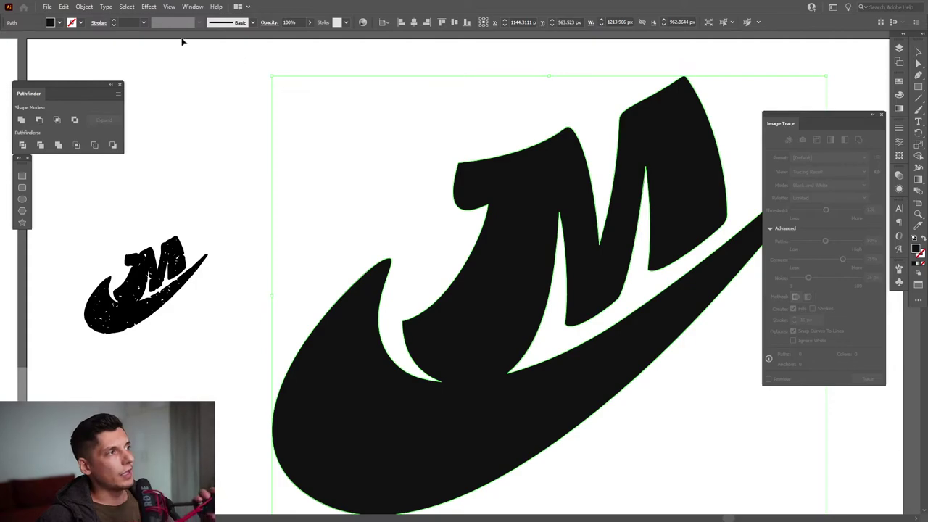
# Apply a Pixelate > Mezzotint effect with Coarse Dots type to the large logo
pyautogui.click(148, 7)
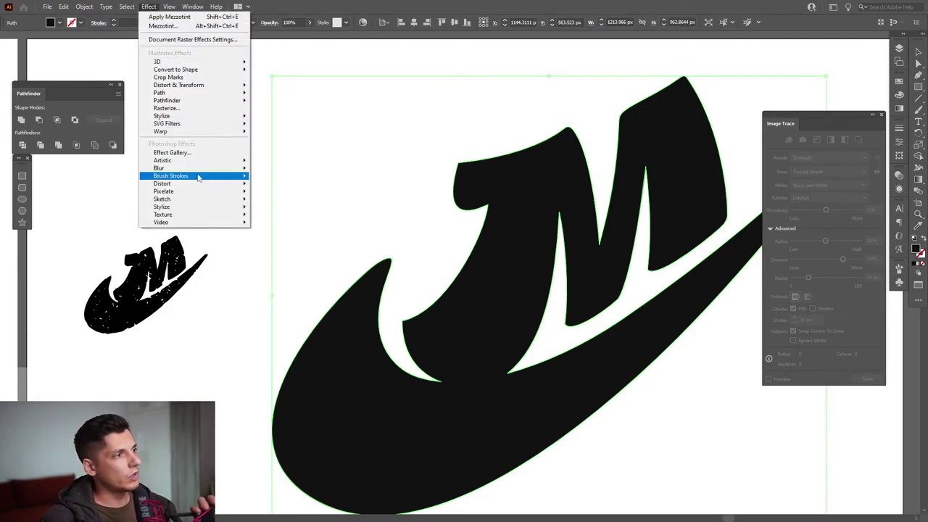
pyautogui.moveTo(192, 192)
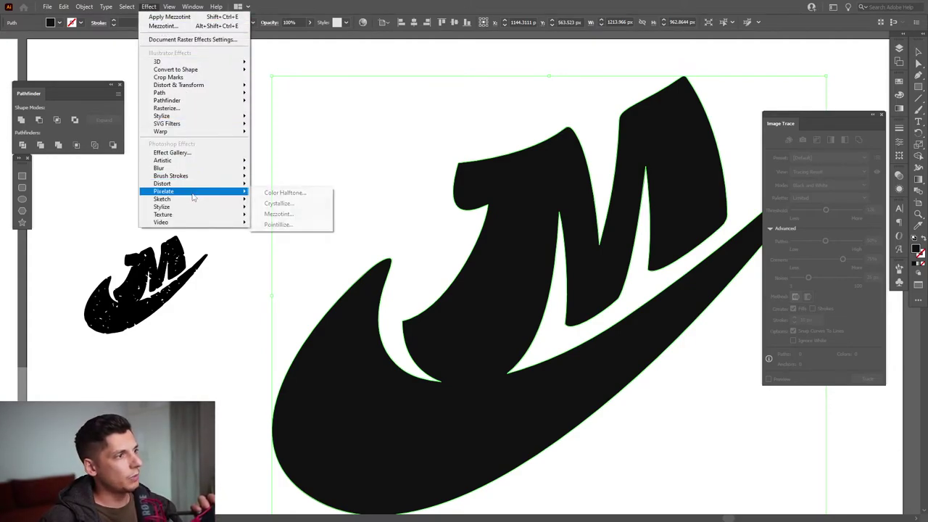
pyautogui.click(298, 215)
pyautogui.click(699, 328)
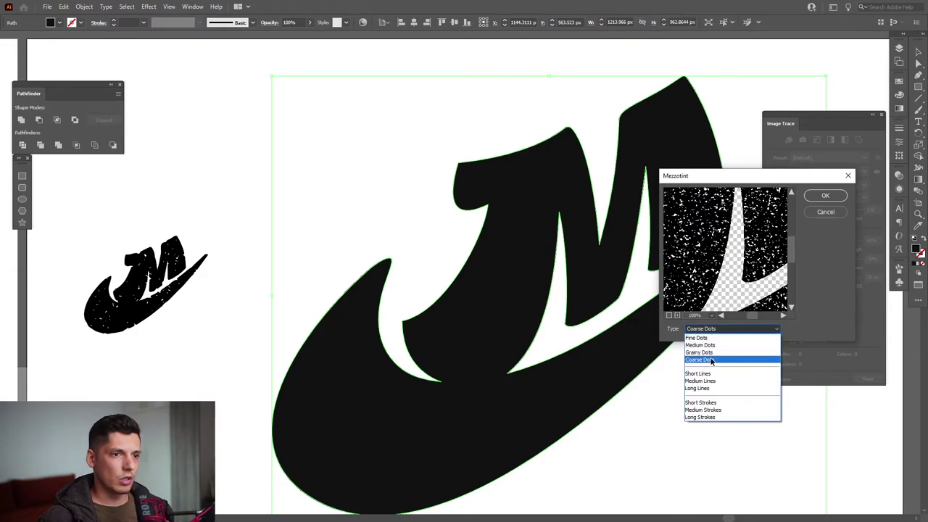
pyautogui.click(711, 359)
pyautogui.click(812, 195)
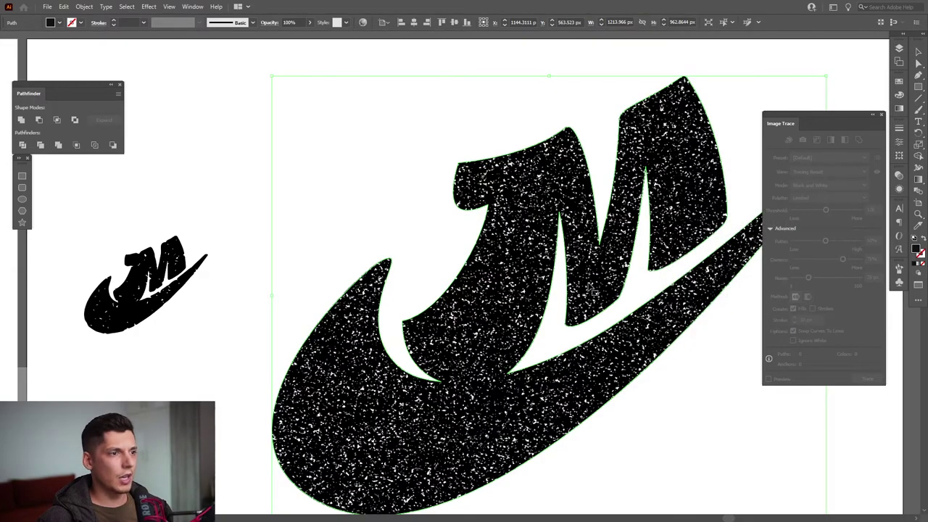
# Expand the mezzotint logo's appearance into an image, zoom in, and Image Trace it
pyautogui.click(85, 7)
pyautogui.click(107, 125)
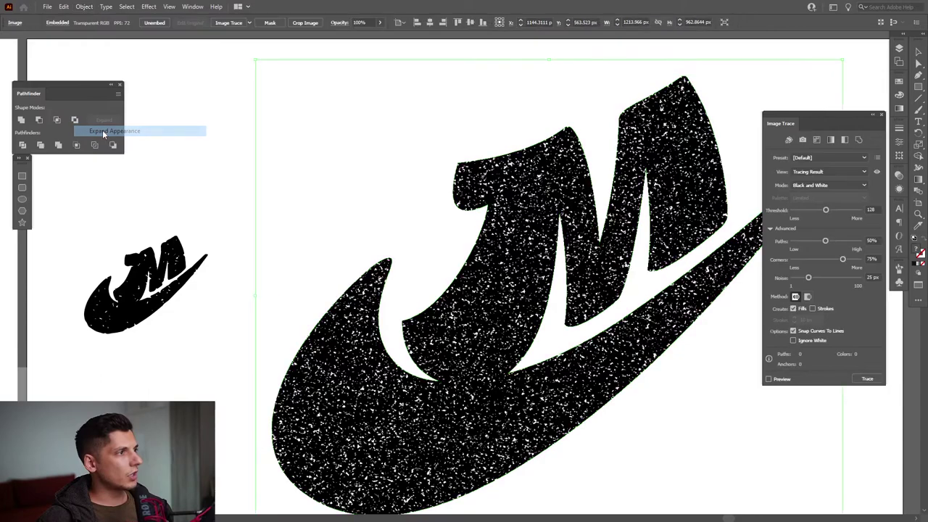
pyautogui.hotkey('ctrl', '=')
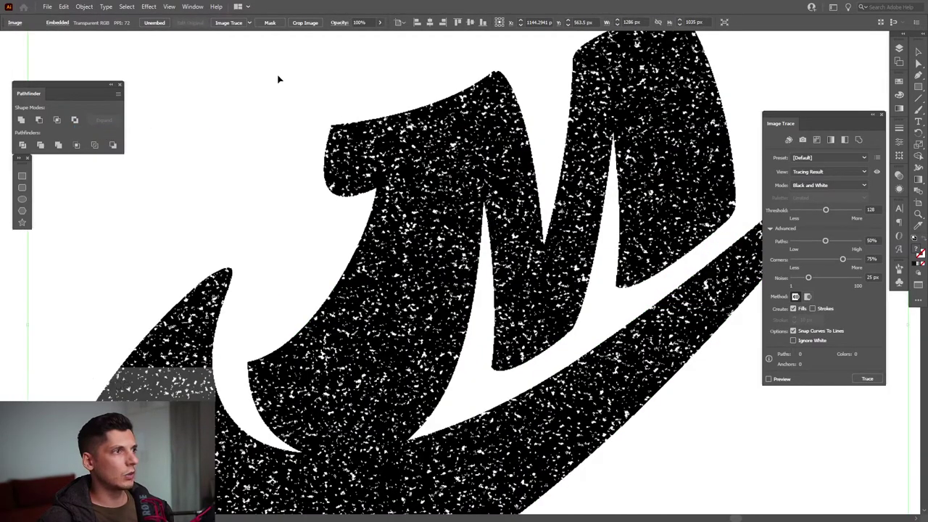
pyautogui.click(234, 26)
# Pan across the canvas to bring the original small logo into view
pyautogui.scroll(-3, 397, 284)
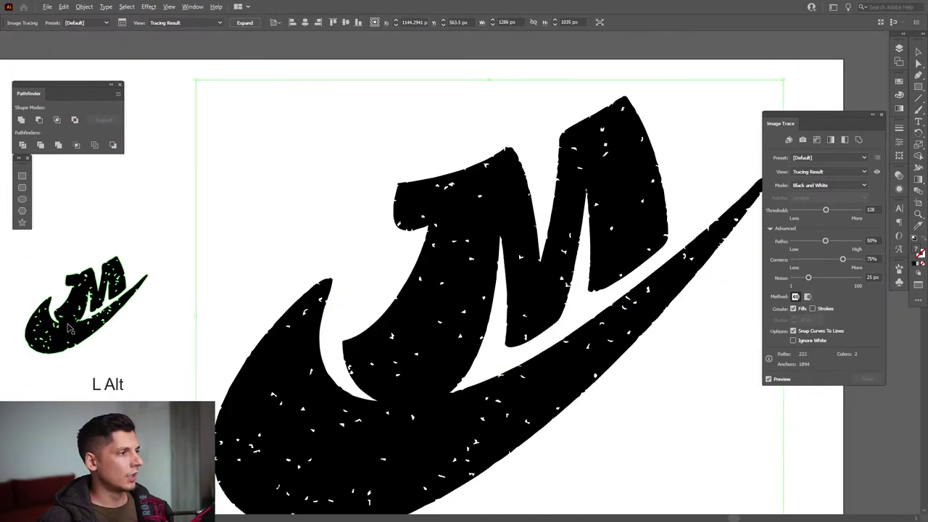
pyautogui.scroll(5, 398, 284)
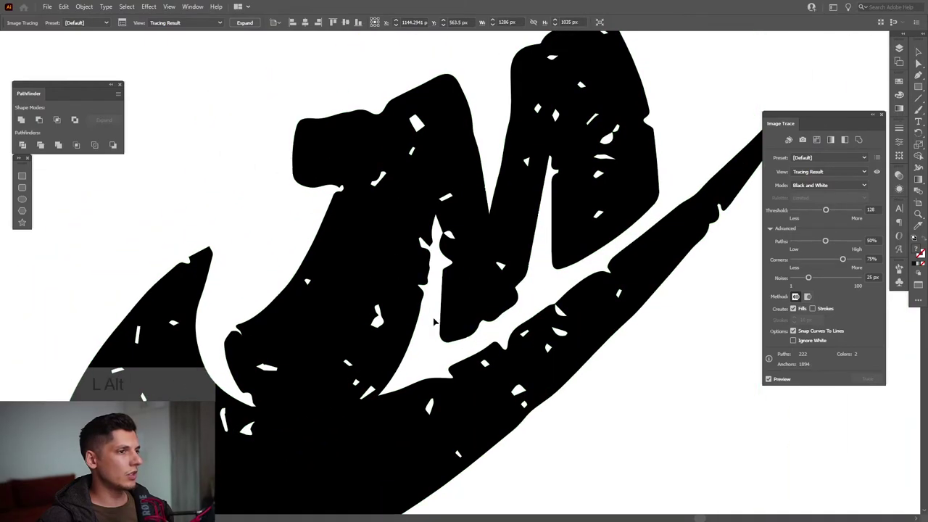
pyautogui.scroll(-1, 435, 321)
pyautogui.moveTo(435, 321)
pyautogui.mouseDown()
pyautogui.moveTo(569, 326)
pyautogui.moveTo(384, 275)
pyautogui.moveTo(280, 276)
pyautogui.mouseUp()
pyautogui.scroll(2, 537, 270)
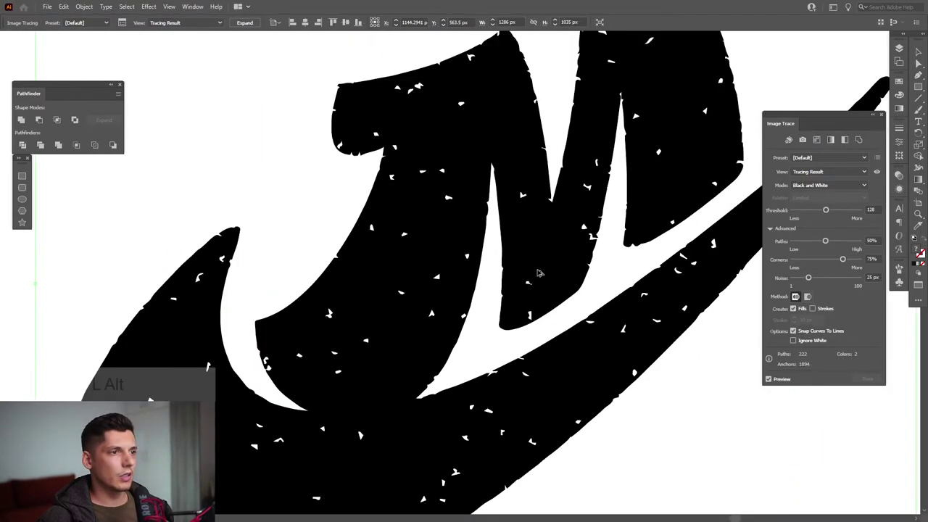
pyautogui.scroll(-2, 538, 272)
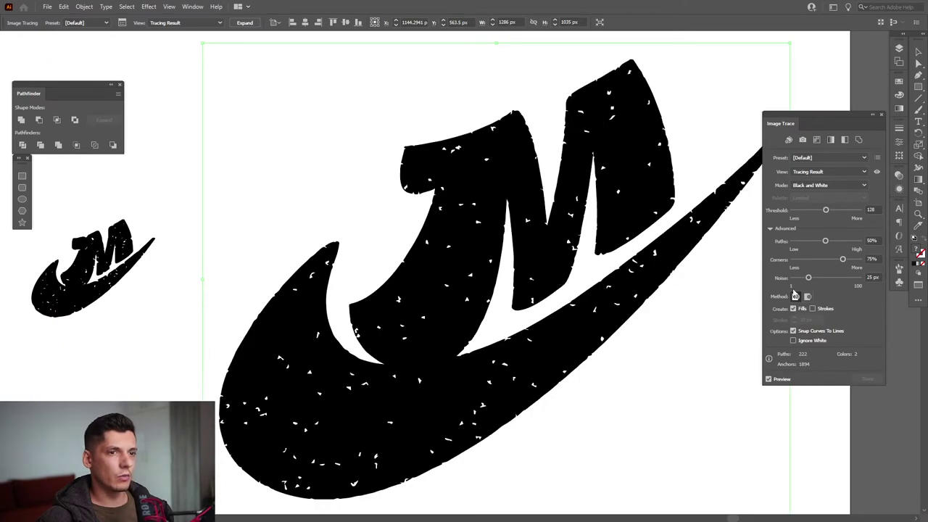
# Tune the trace to Threshold 88, Paths 77%, Corners 16% and Noise 26 px for fine specks
pyautogui.moveTo(809, 280); pyautogui.dragTo(797, 280)
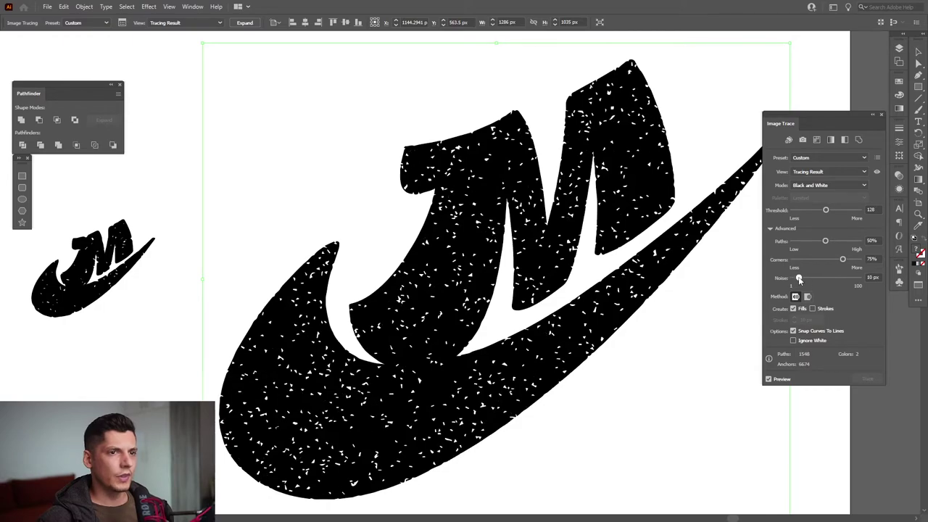
pyautogui.scroll(4, 483, 240)
pyautogui.scroll(-5, 484, 241)
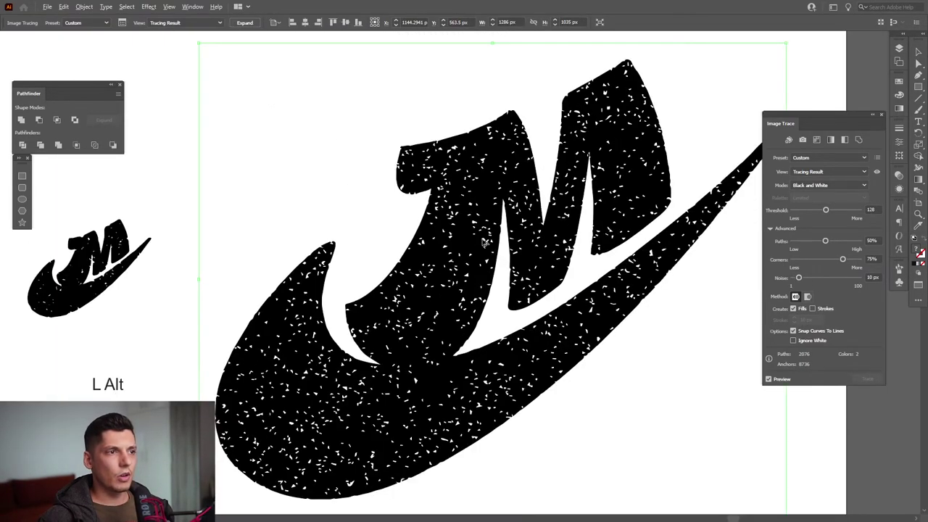
pyautogui.moveTo(825, 210); pyautogui.dragTo(848, 213)
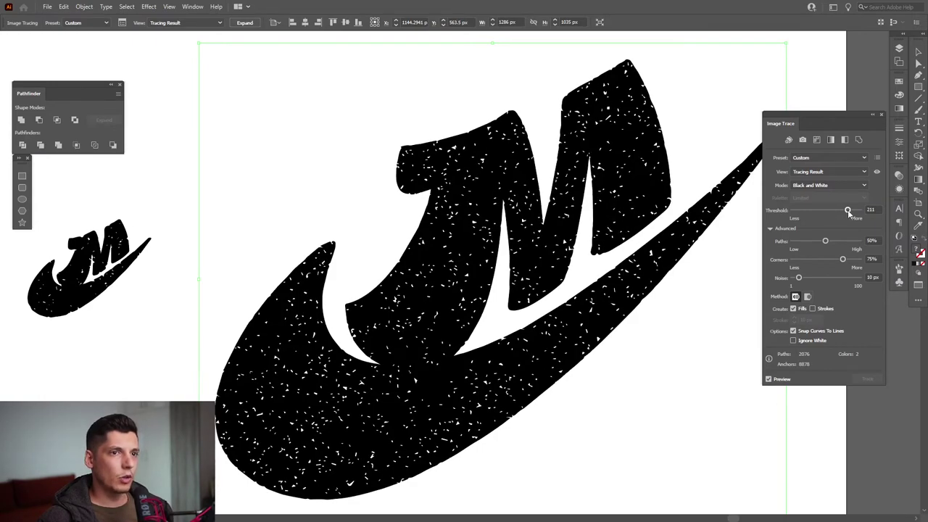
pyautogui.moveTo(841, 241)
pyautogui.mouseDown()
pyautogui.moveTo(850, 242)
pyautogui.moveTo(813, 241)
pyautogui.mouseUp()
pyautogui.moveTo(842, 259)
pyautogui.mouseDown()
pyautogui.moveTo(804, 259)
pyautogui.moveTo(828, 279)
pyautogui.mouseUp()
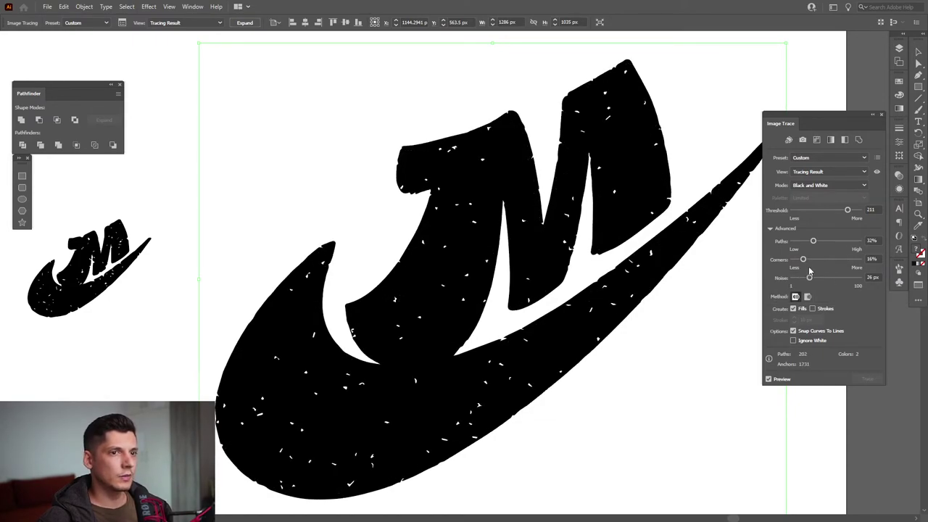
pyautogui.moveTo(812, 242); pyautogui.dragTo(844, 242)
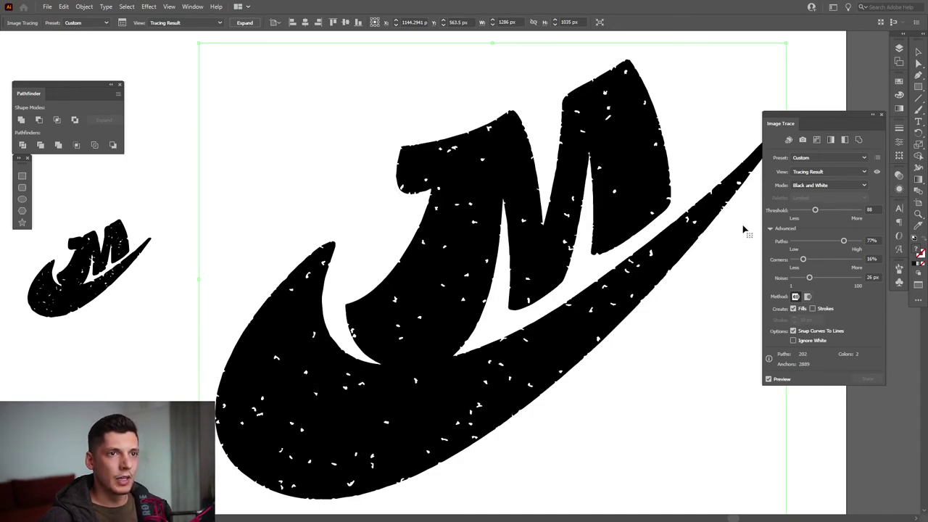
# Expand the fine trace with Ignore White, then scale it down beside the coarse-holed logo
pyautogui.click(810, 342)
pyautogui.click(244, 23)
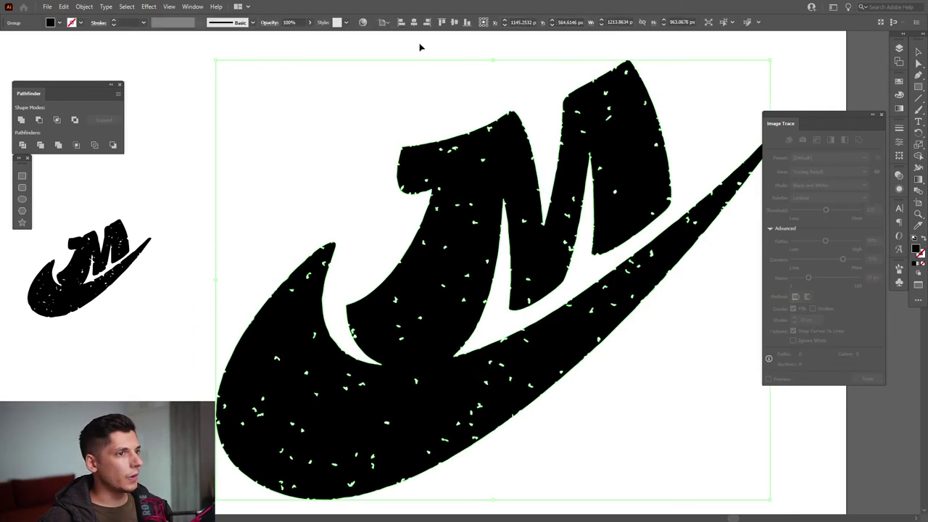
pyautogui.click(882, 116)
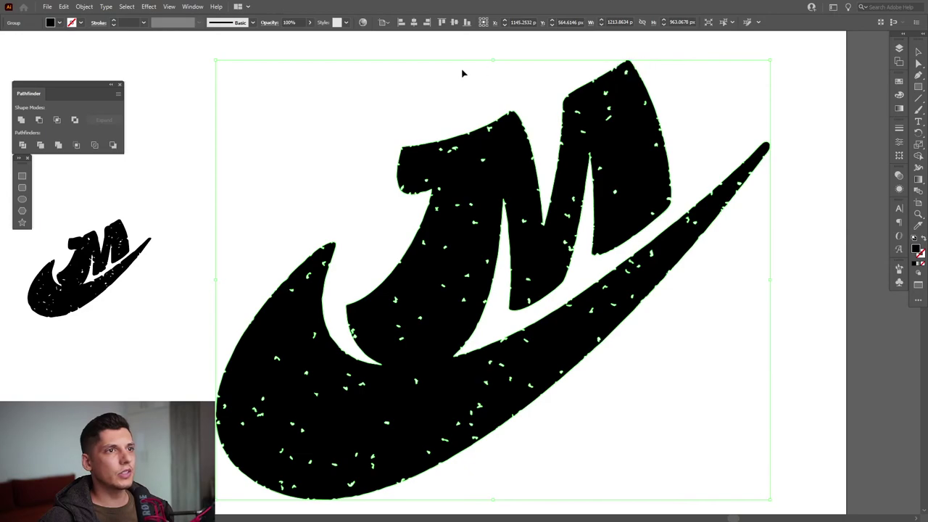
pyautogui.moveTo(493, 60)
pyautogui.mouseDown()
pyautogui.moveTo(501, 196)
pyautogui.moveTo(298, 185)
pyautogui.mouseUp()
pyautogui.moveTo(119, 253); pyautogui.dragTo(225, 215)
# Nudge the fine-speckled M logo left, closer to the coarse-holed logo, and deselect it
pyautogui.scroll(5, 284, 249)
pyautogui.click(413, 310)
pyautogui.scroll(-3, 412, 308)
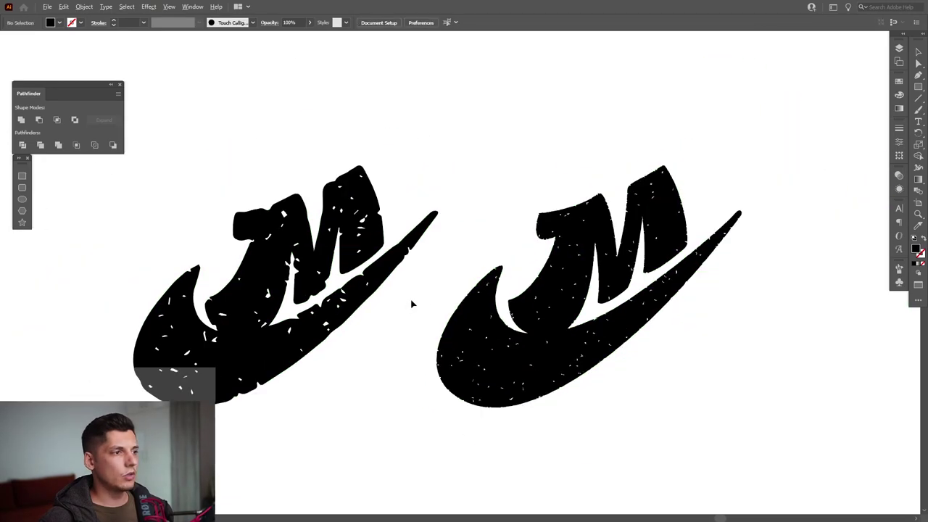
pyautogui.moveTo(411, 305); pyautogui.dragTo(429, 250)
pyautogui.scroll(3, 421, 245)
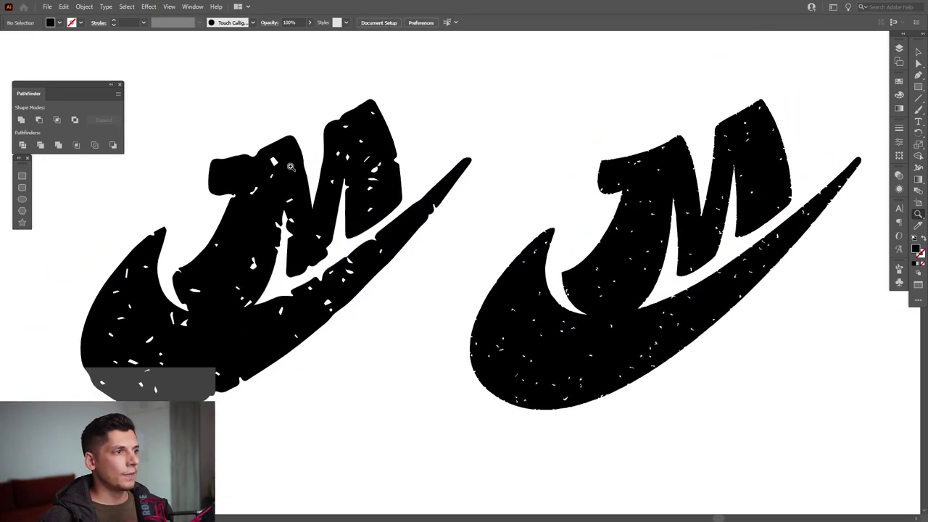
pyautogui.press('v')
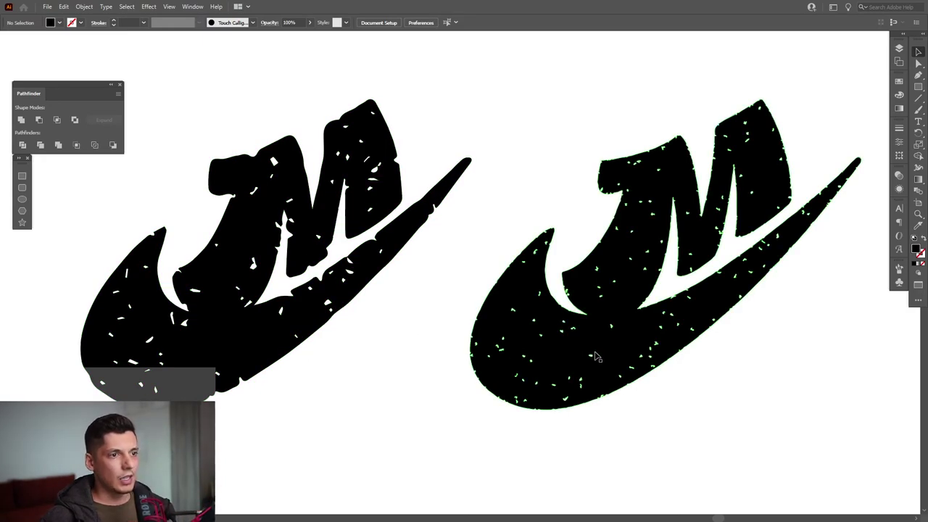
pyautogui.moveTo(593, 352); pyautogui.dragTo(553, 353)
pyautogui.click(751, 378)
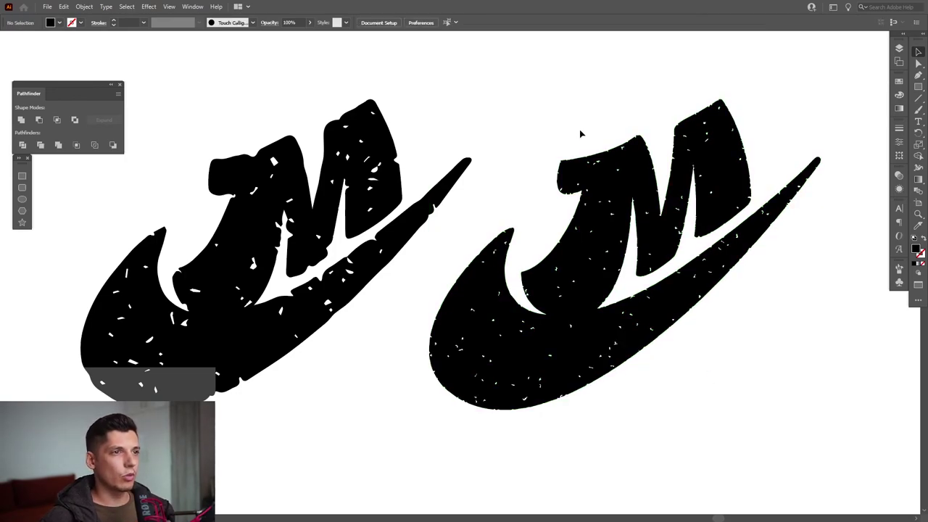
# Zoom in to inspect the close-up texture of the M, then return to the Selection tool
pyautogui.keyDown('alt'); pyautogui.scroll(6, 574, 135); pyautogui.keyUp('alt')
pyautogui.keyDown('alt'); pyautogui.scroll(2, 651, 189); pyautogui.keyUp('alt')
pyautogui.moveTo(638, 193); pyautogui.dragTo(648, 134)
pyautogui.scroll(-8, 537, 163)
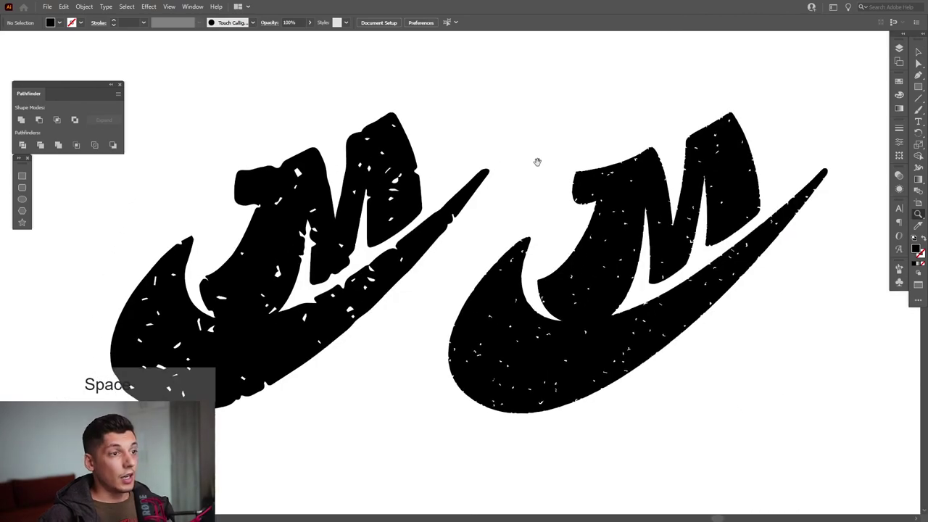
pyautogui.press('v')
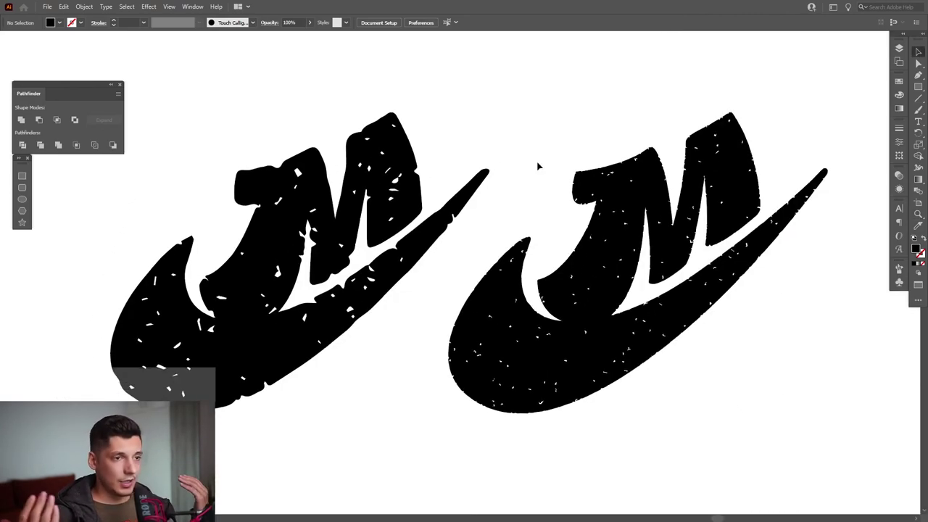